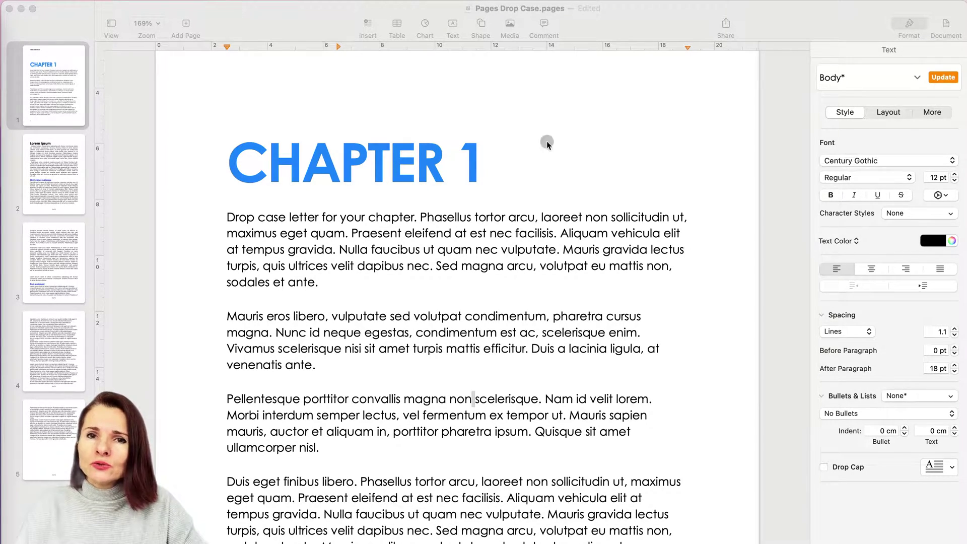
Select the letter D that opens the Chapter 1 paragraph in Pages Drop Case.pages
{"action": "left_click", "coordinate": [247, 217]}
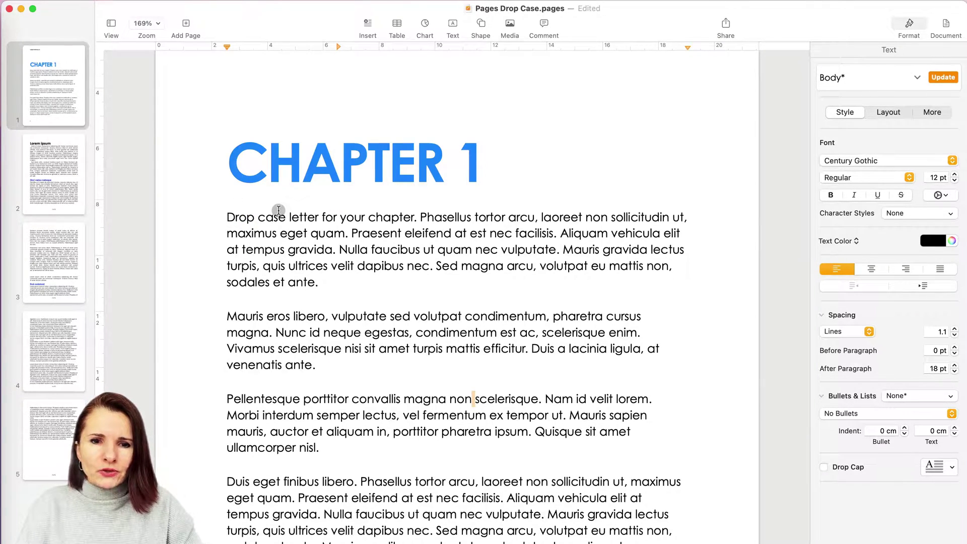
{"action": "left_click_drag", "start_coordinate": [228, 215], "coordinate": [235, 218]}
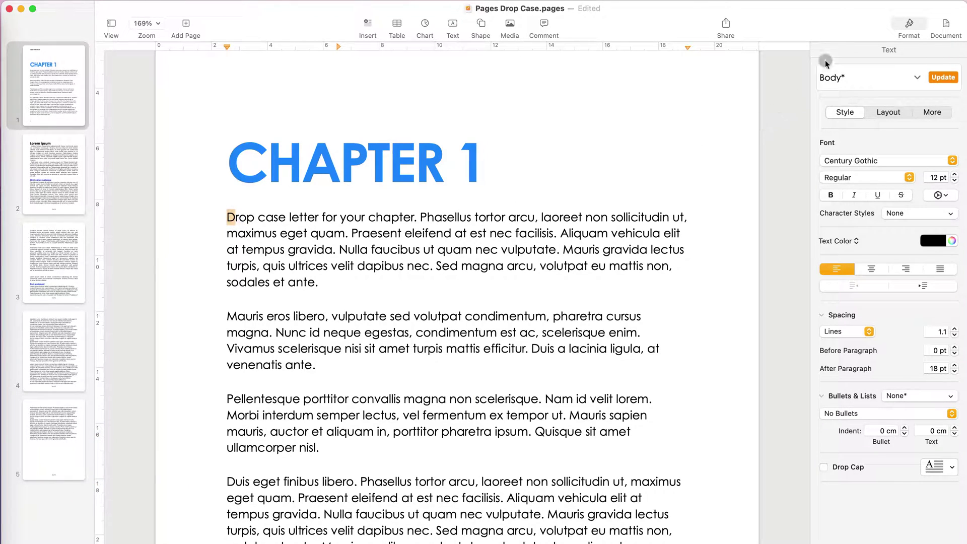
Make the opening D a drop cap spanning 3 lines and 1 character
{"action": "left_click", "coordinate": [911, 21]}
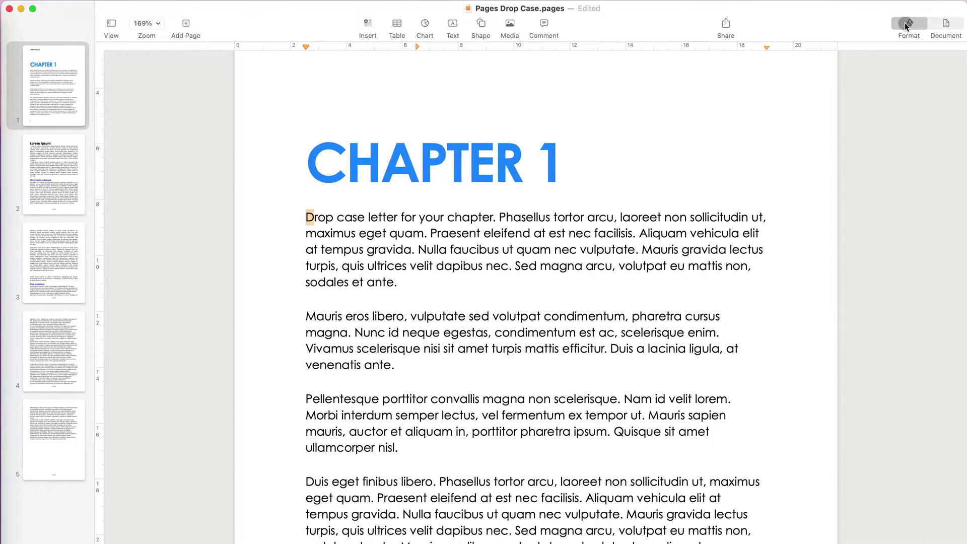
{"action": "left_click", "coordinate": [905, 23]}
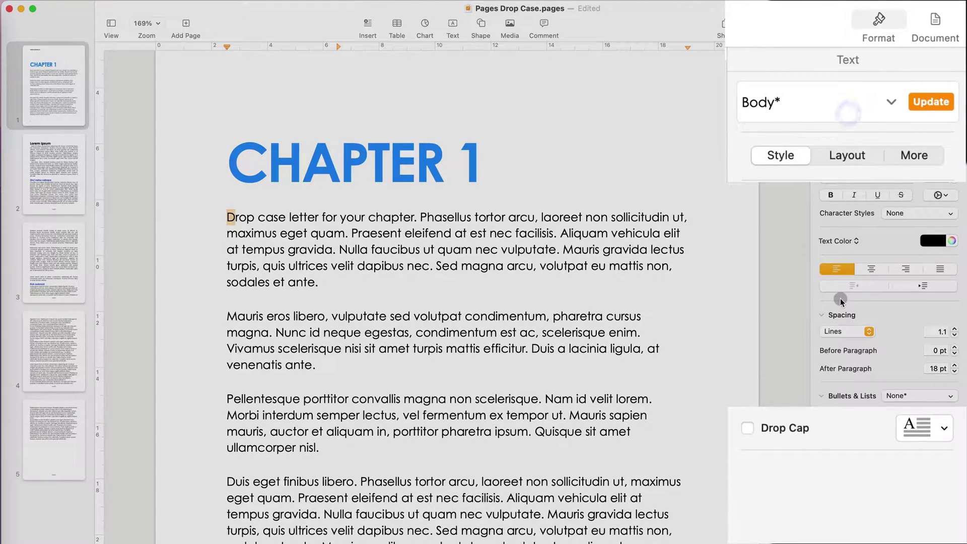
{"action": "left_click", "coordinate": [747, 427]}
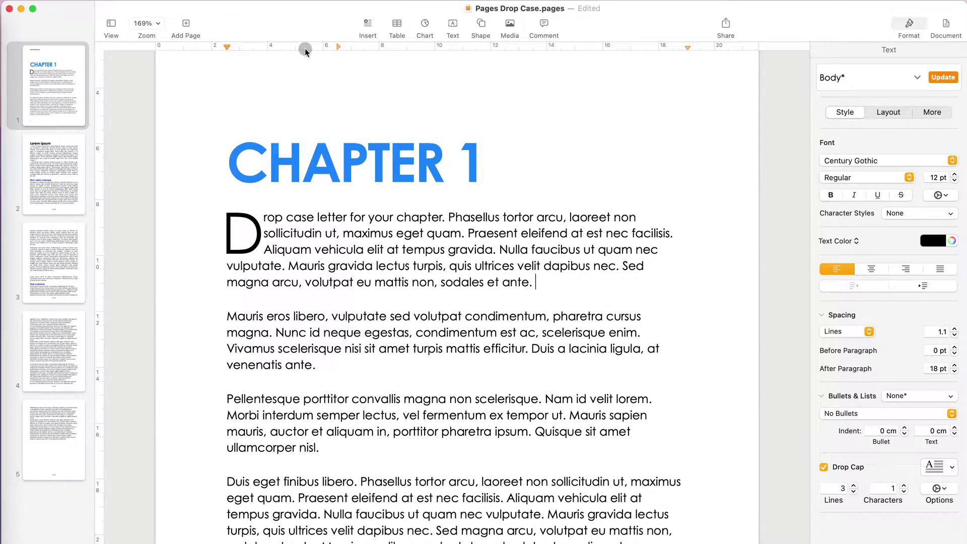
Delete the tab stop at about 6 cm from the ruler, then select the drop cap D
{"action": "left_click_drag", "start_coordinate": [304, 46], "coordinate": [289, 104]}
{"action": "left_click_drag", "start_coordinate": [258, 43], "coordinate": [189, 206]}
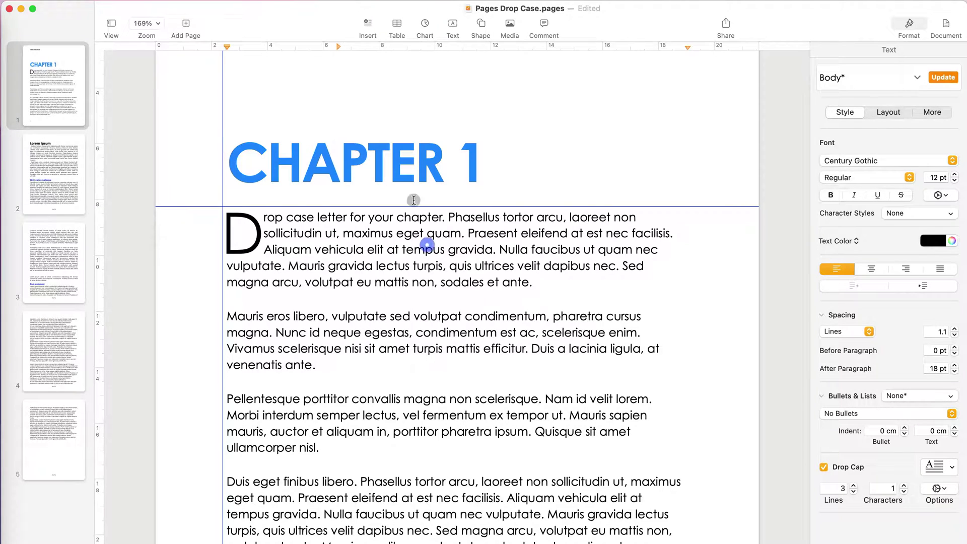
{"action": "left_click", "coordinate": [230, 239]}
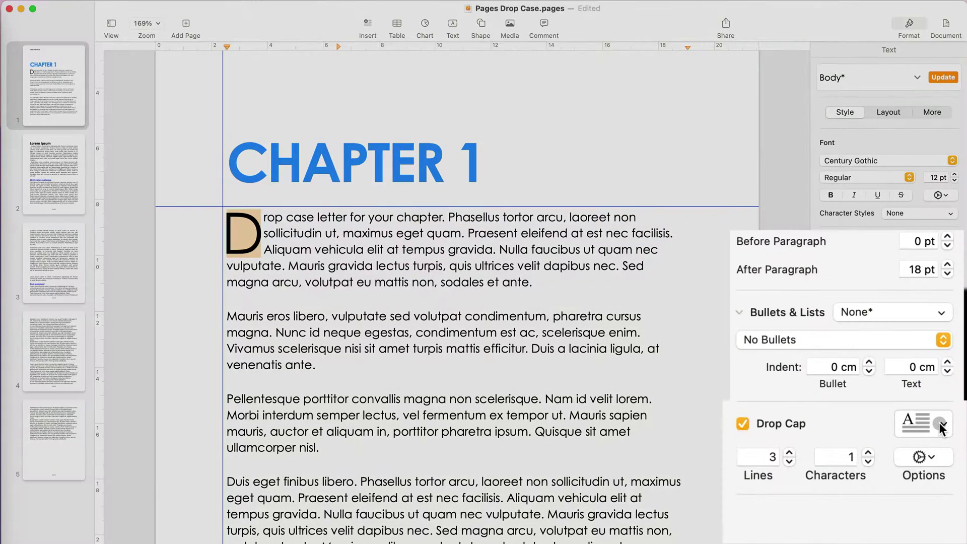
Preview the bold, four-line, hanging and boxed drop cap presets, then reapply the plain first style
{"action": "left_click", "coordinate": [939, 425]}
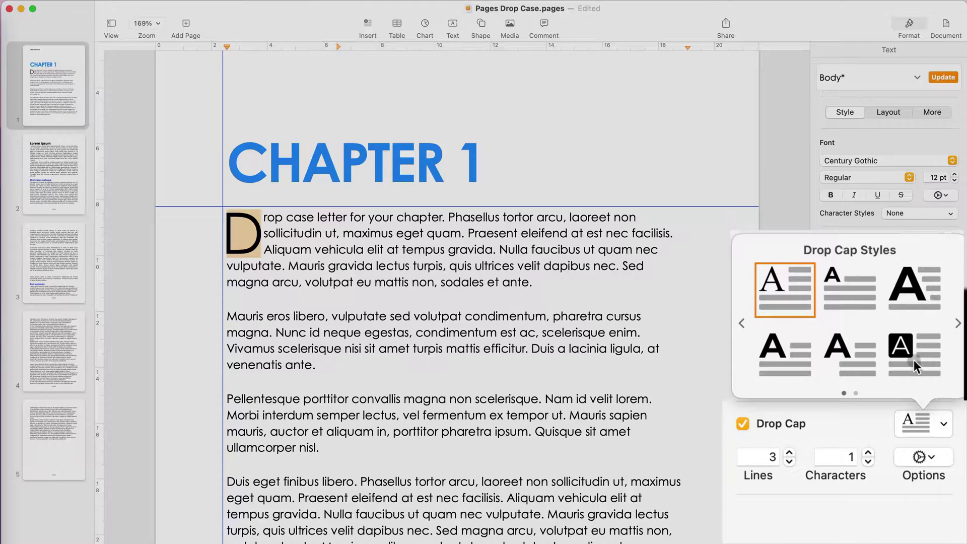
{"action": "left_click", "coordinate": [955, 322]}
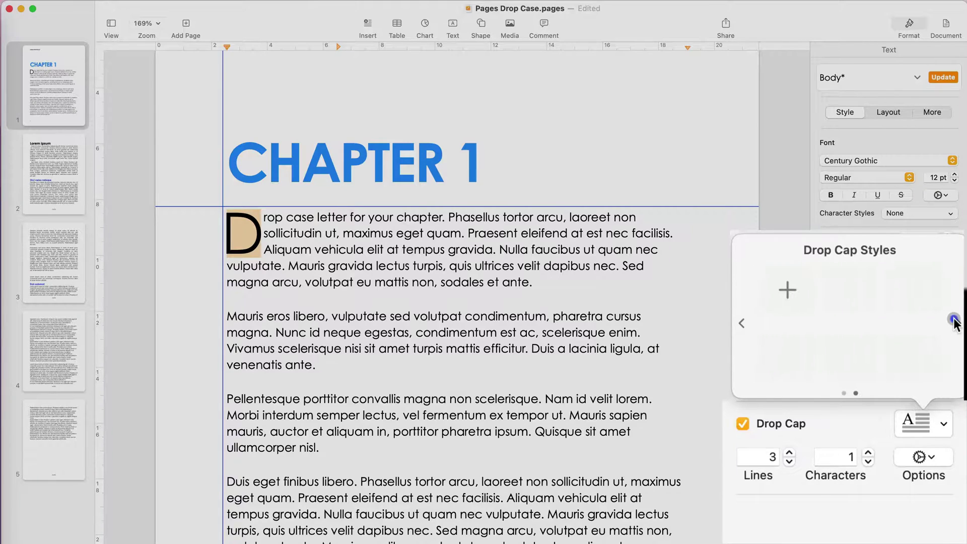
{"action": "left_click", "coordinate": [742, 322]}
{"action": "left_click", "coordinate": [848, 282]}
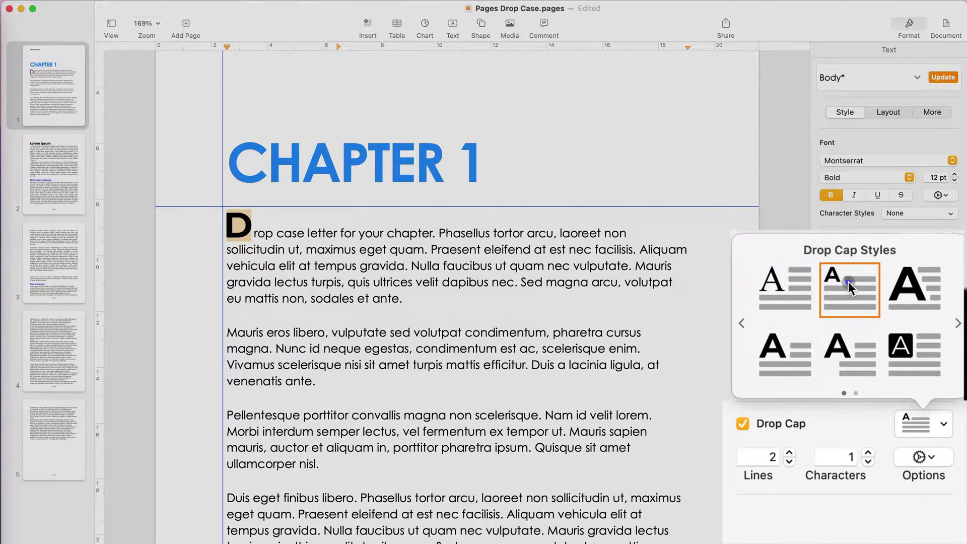
{"action": "left_click", "coordinate": [906, 289]}
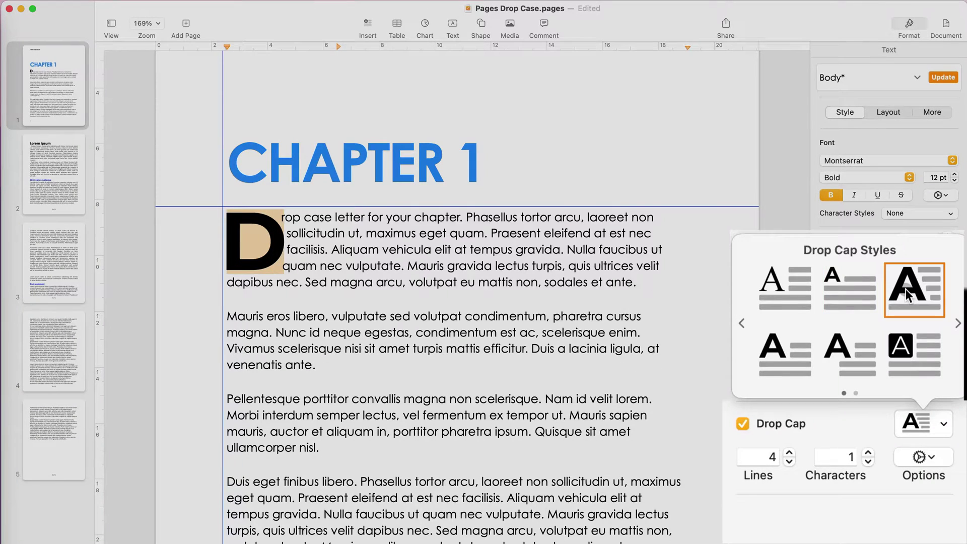
{"action": "left_click", "coordinate": [774, 350]}
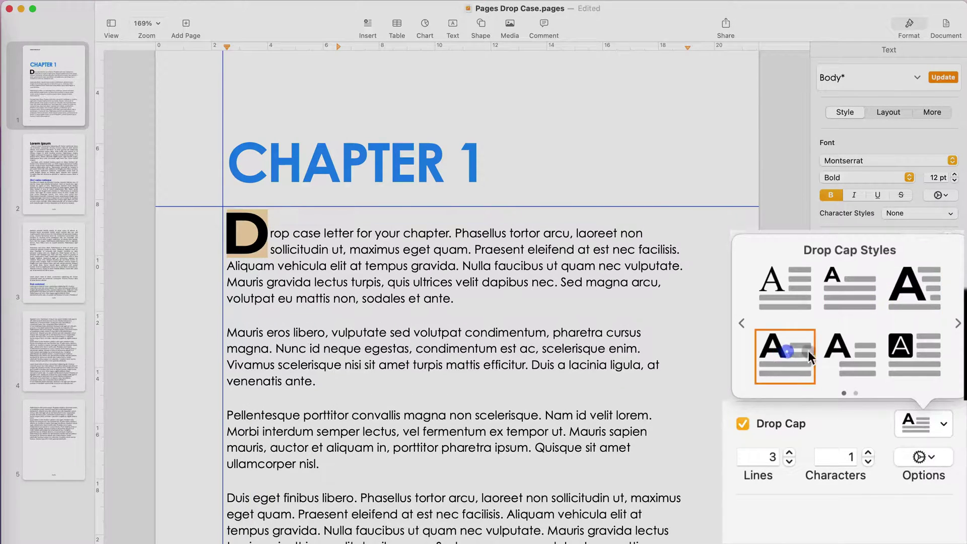
{"action": "left_click", "coordinate": [849, 355]}
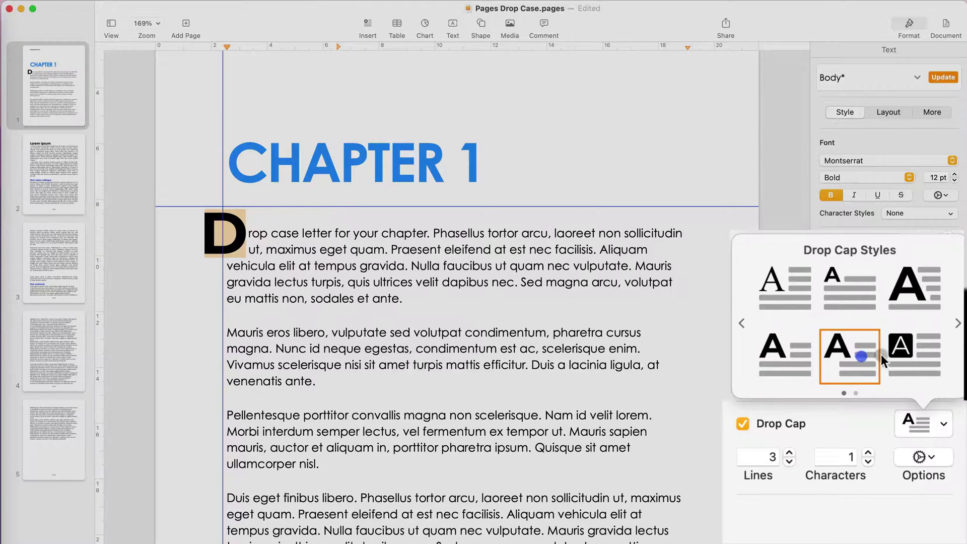
{"action": "left_click", "coordinate": [910, 355]}
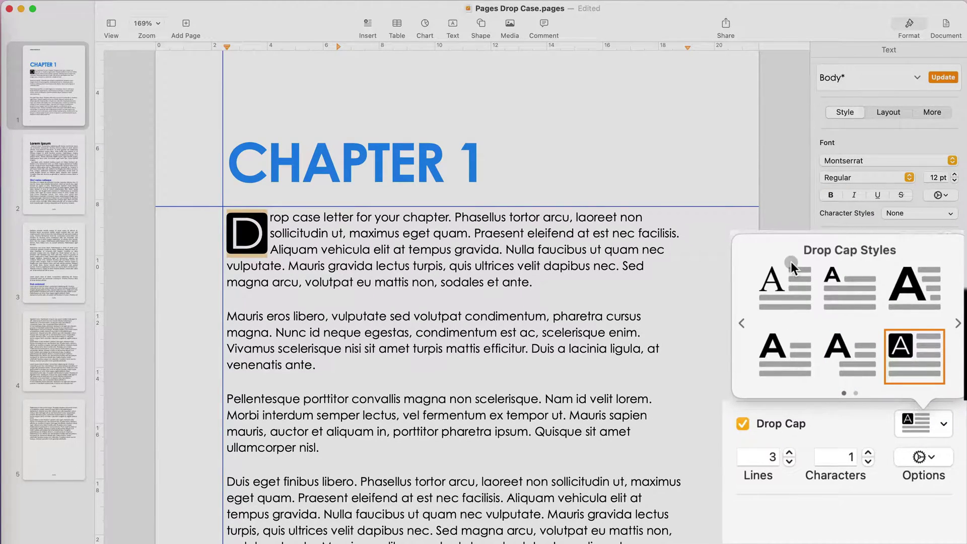
{"action": "left_click", "coordinate": [789, 287]}
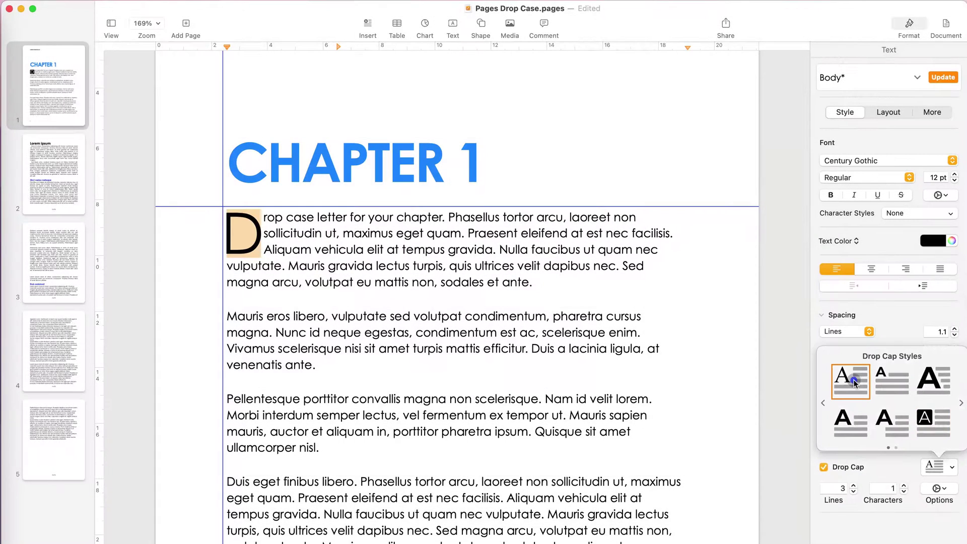
Color the drop cap D Blue from the Apple colour list
{"action": "left_click", "coordinate": [860, 457]}
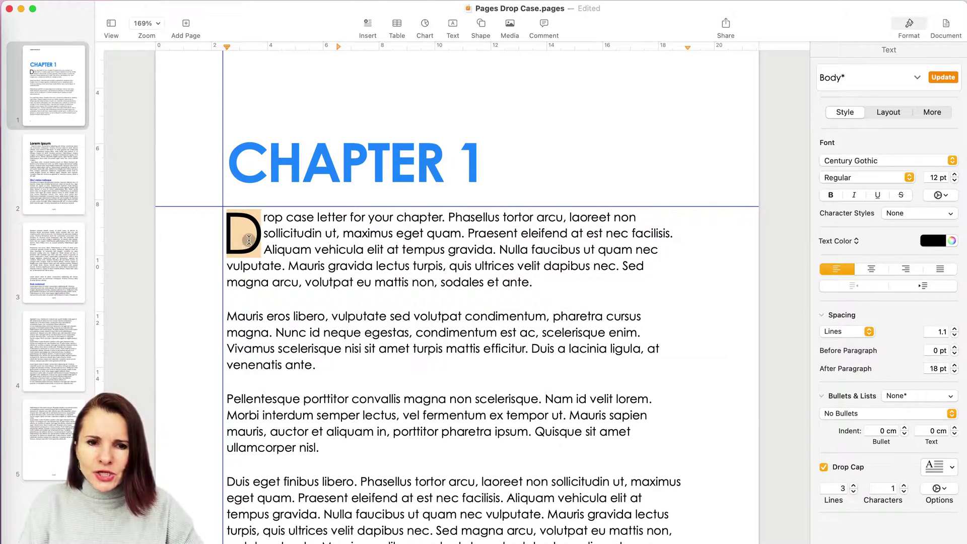
{"action": "left_click", "coordinate": [951, 241]}
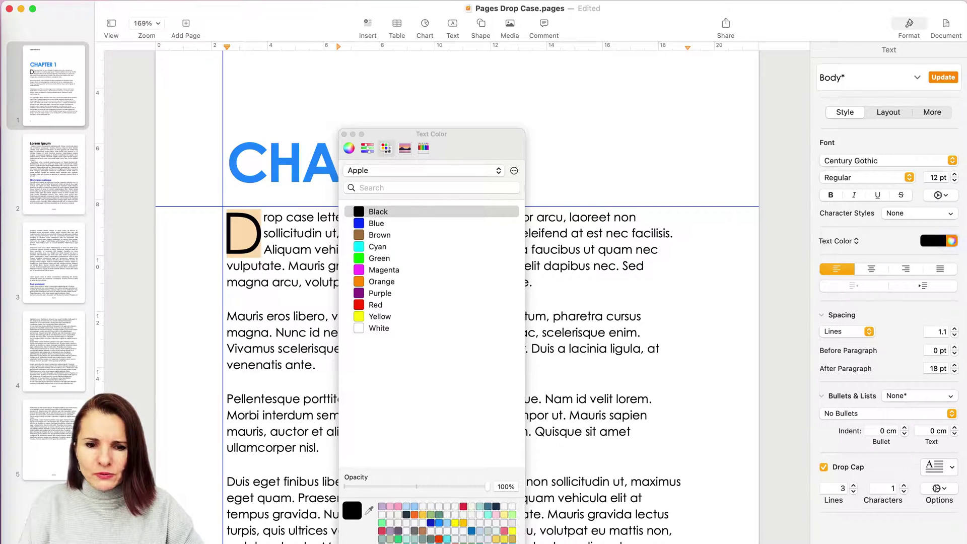
{"action": "left_click", "coordinate": [439, 523]}
{"action": "left_click", "coordinate": [344, 134]}
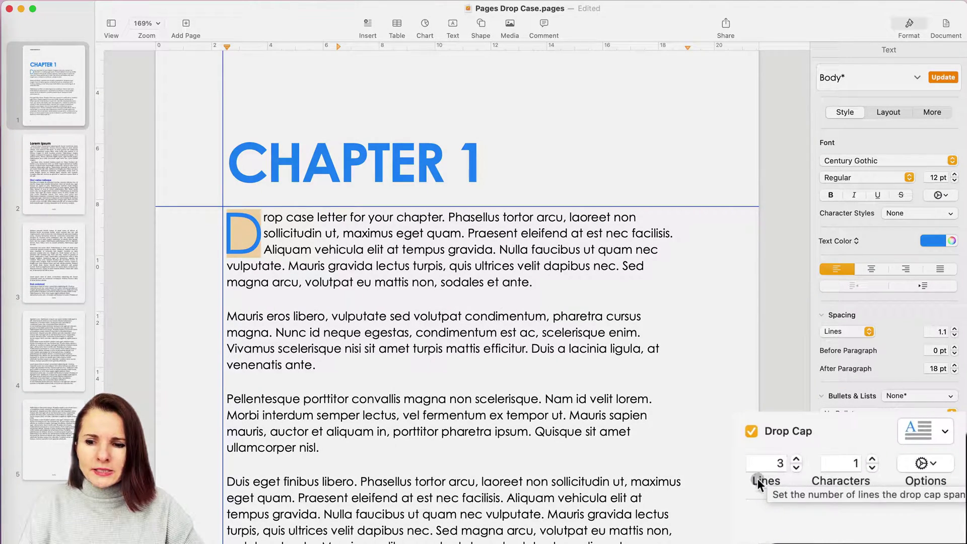
{"action": "left_click", "coordinate": [797, 458]}
{"action": "left_click", "coordinate": [797, 458]}
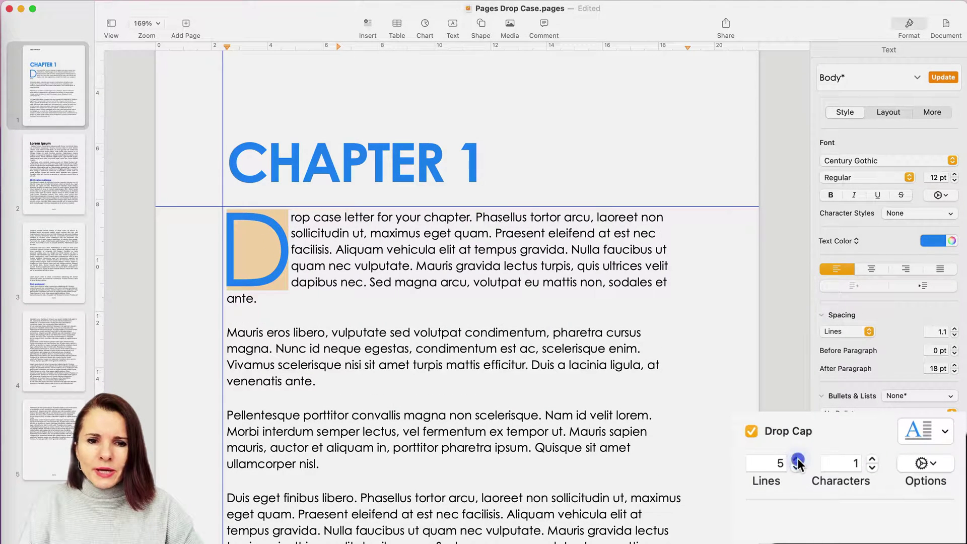
{"action": "left_click", "coordinate": [796, 467]}
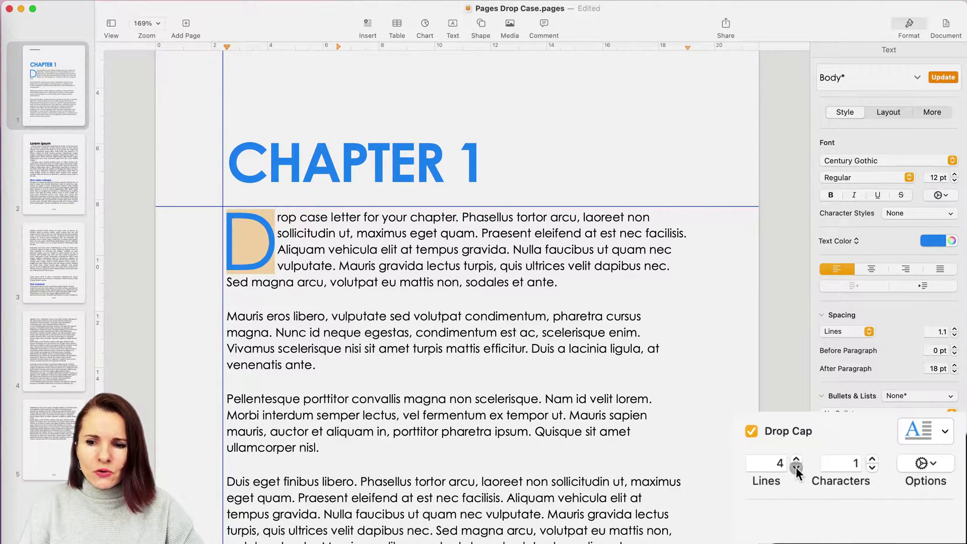
{"action": "left_click", "coordinate": [796, 466]}
{"action": "left_click", "coordinate": [795, 467]}
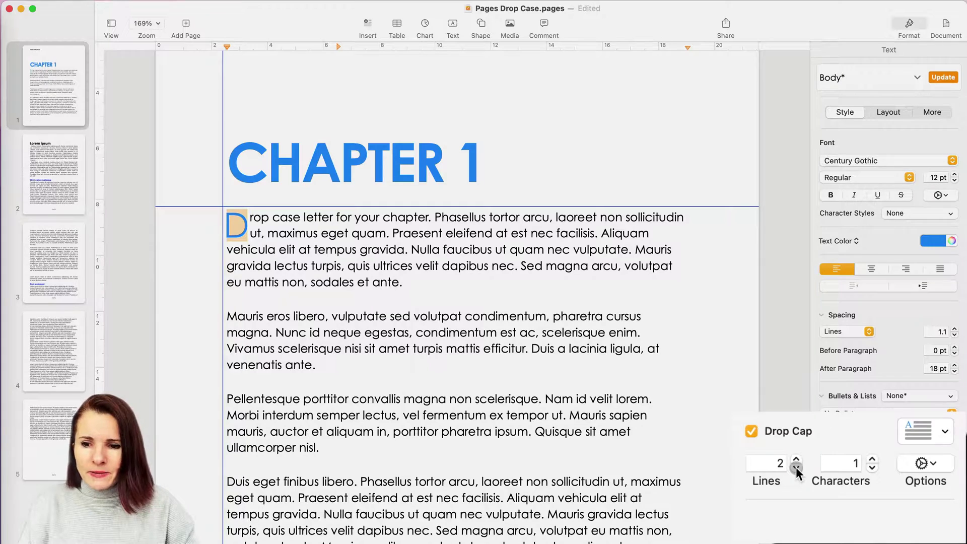
{"action": "left_click", "coordinate": [796, 458]}
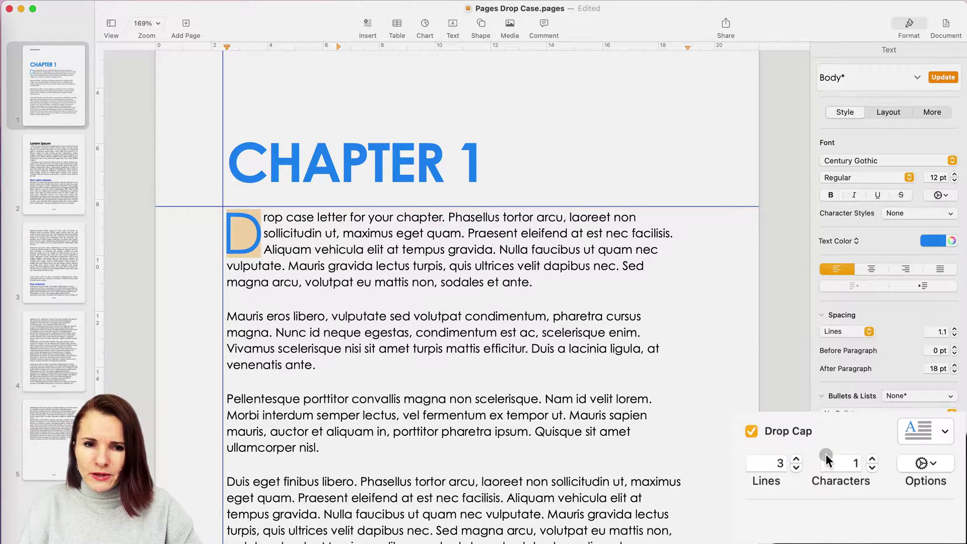
{"action": "left_click", "coordinate": [873, 458]}
{"action": "left_click", "coordinate": [873, 458]}
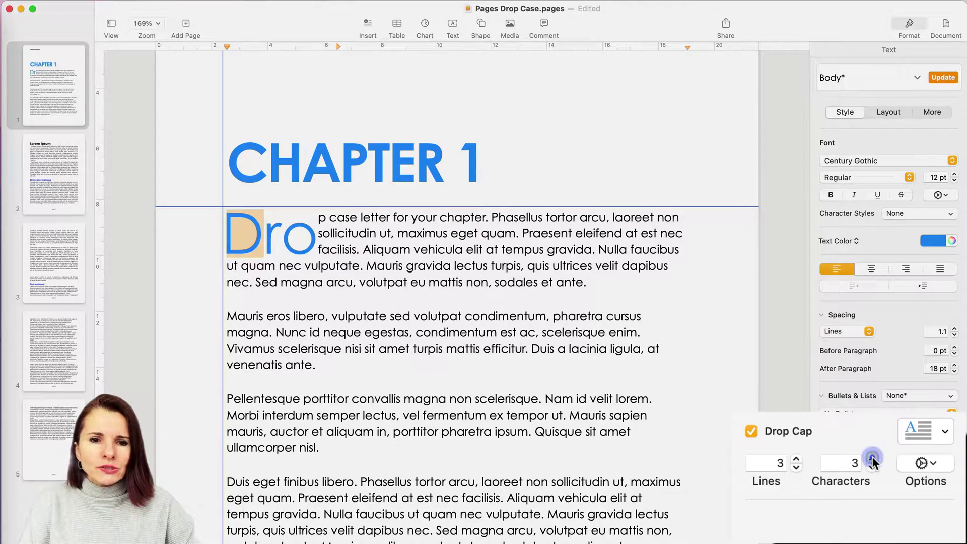
{"action": "left_click", "coordinate": [872, 458]}
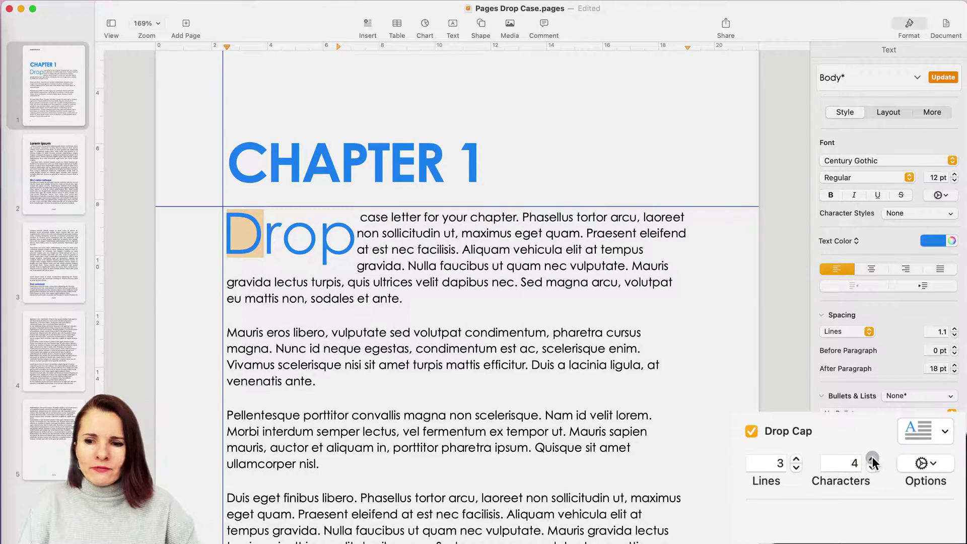
{"action": "left_click", "coordinate": [872, 467]}
{"action": "left_click", "coordinate": [871, 467]}
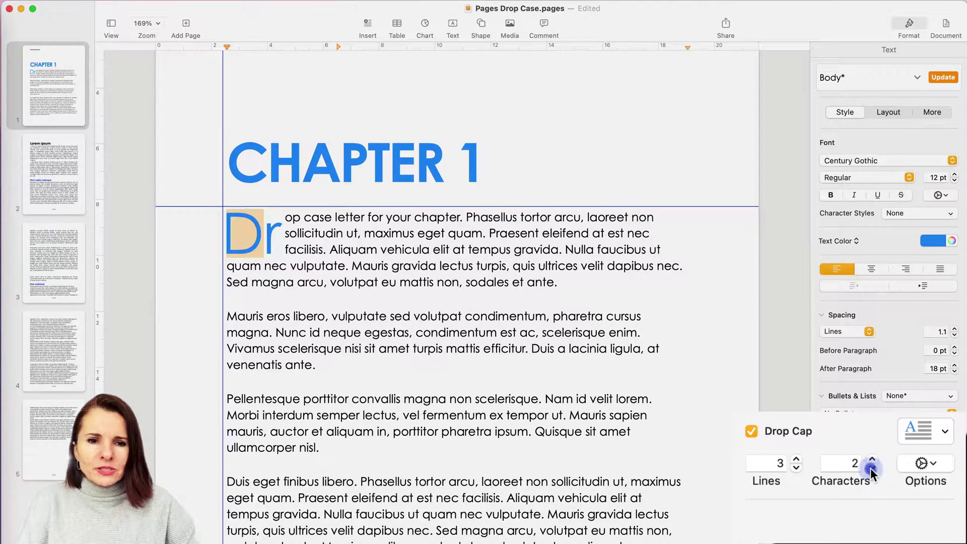
{"action": "left_click", "coordinate": [872, 467]}
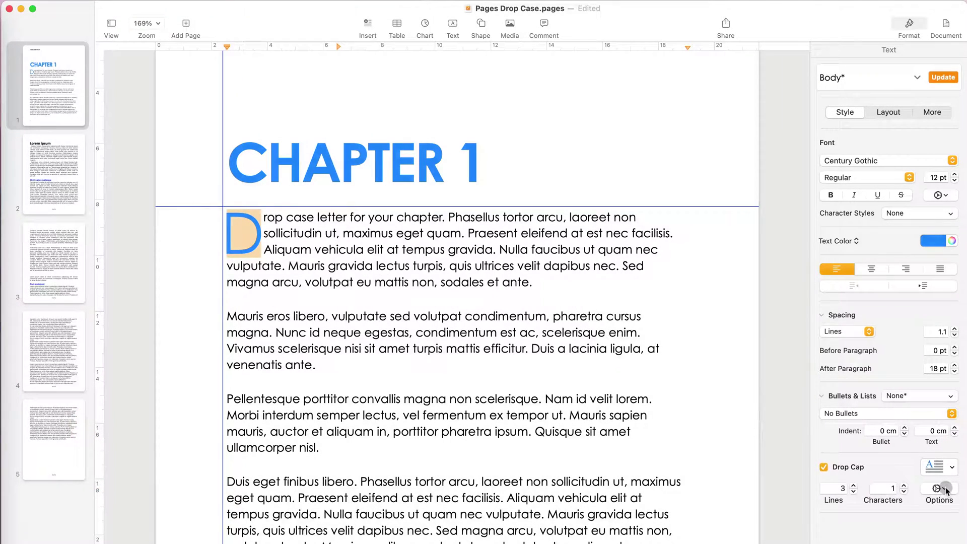
Set the drop cap's Raised Lines to 0 in Drop Cap Options
{"action": "left_click", "coordinate": [945, 488]}
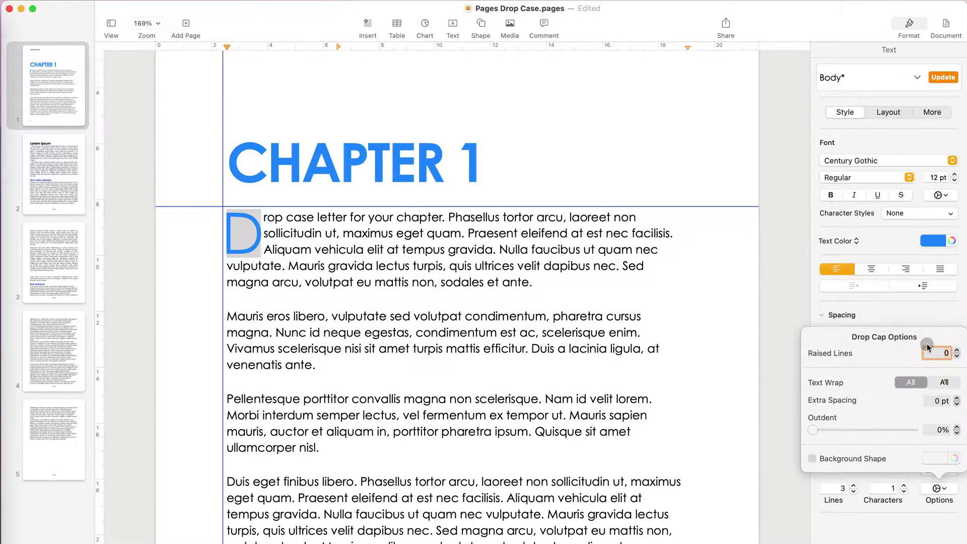
{"action": "left_click", "coordinate": [957, 349]}
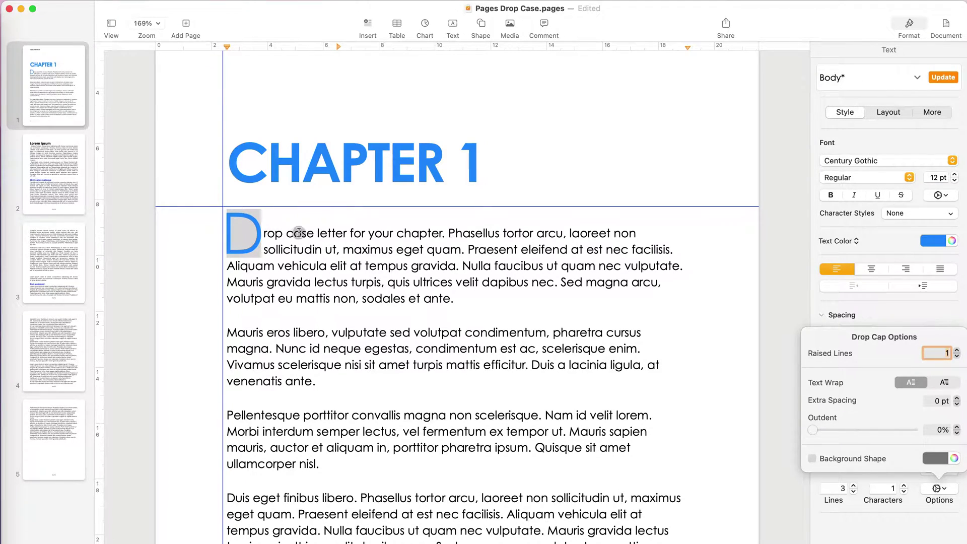
{"action": "left_click", "coordinate": [957, 349]}
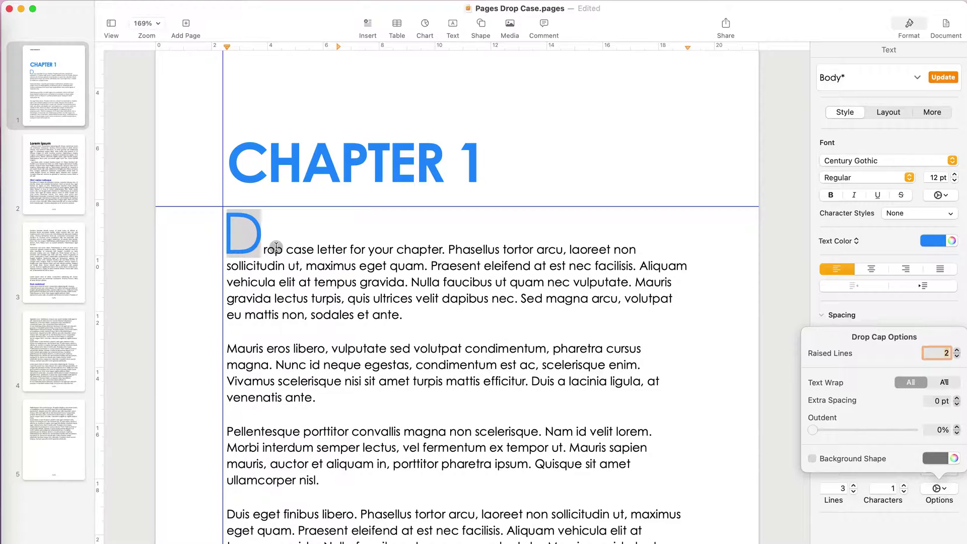
{"action": "left_click", "coordinate": [957, 357]}
{"action": "left_click", "coordinate": [957, 357]}
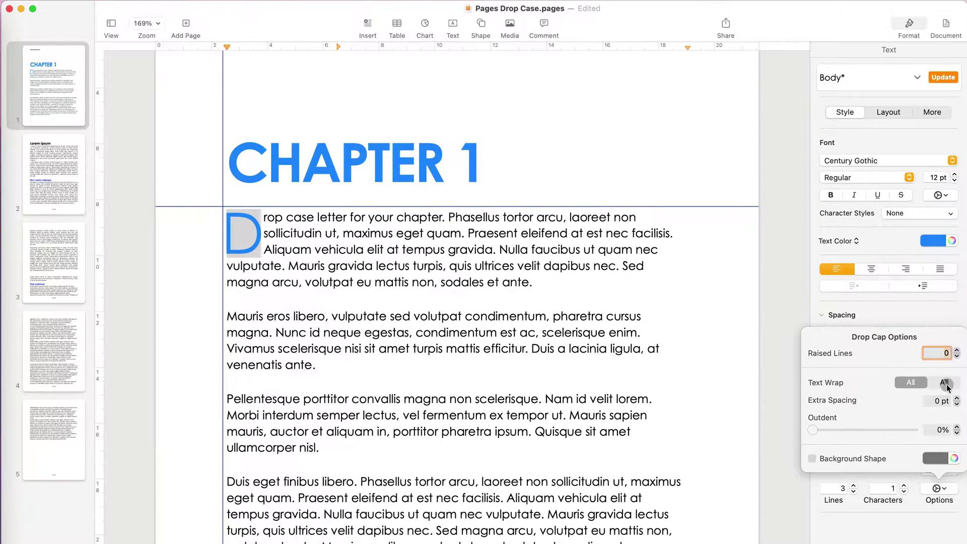
{"action": "left_click", "coordinate": [946, 383]}
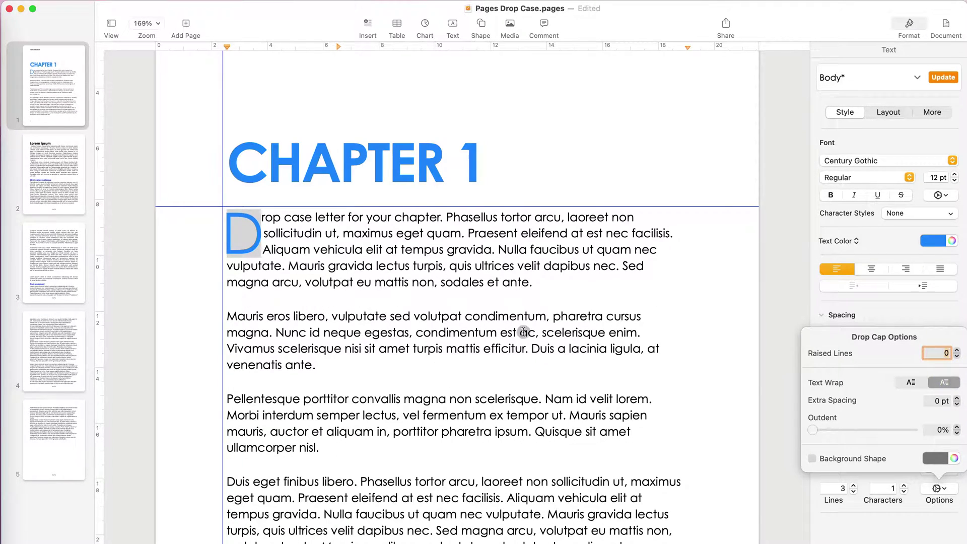
Try contour text wrap around the D, then settle on rectangular wrapping
{"action": "left_click", "coordinate": [910, 383]}
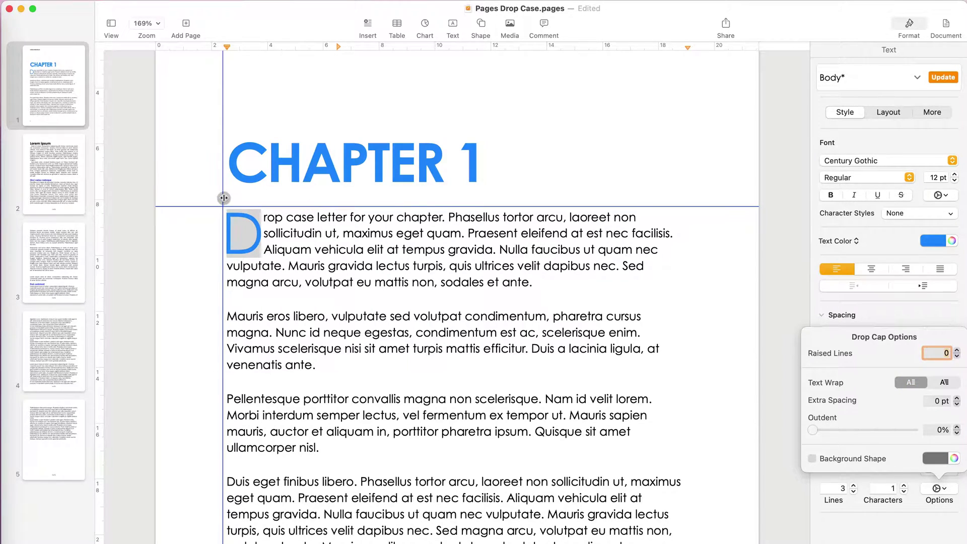
{"action": "left_click_drag", "start_coordinate": [225, 200], "coordinate": [263, 192]}
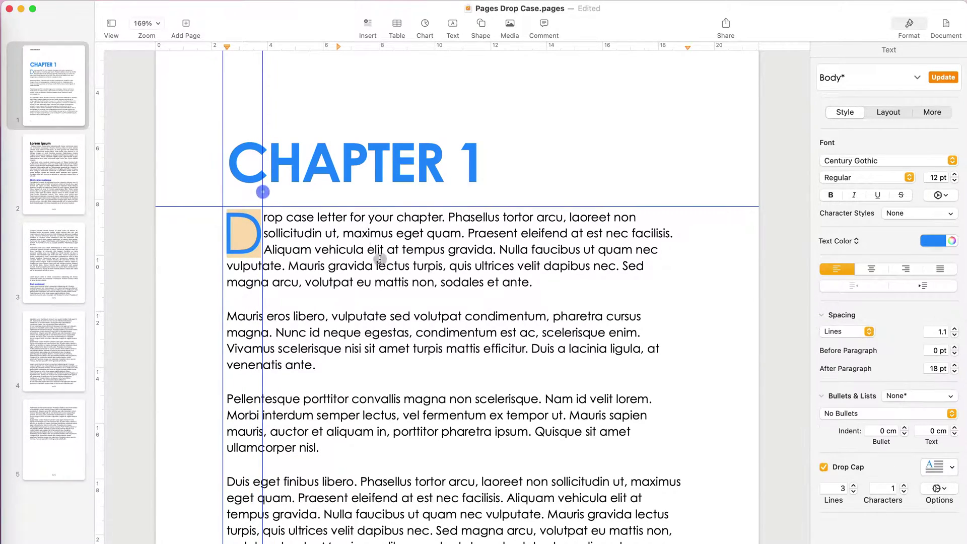
{"action": "left_click", "coordinate": [937, 488]}
{"action": "left_click", "coordinate": [943, 382]}
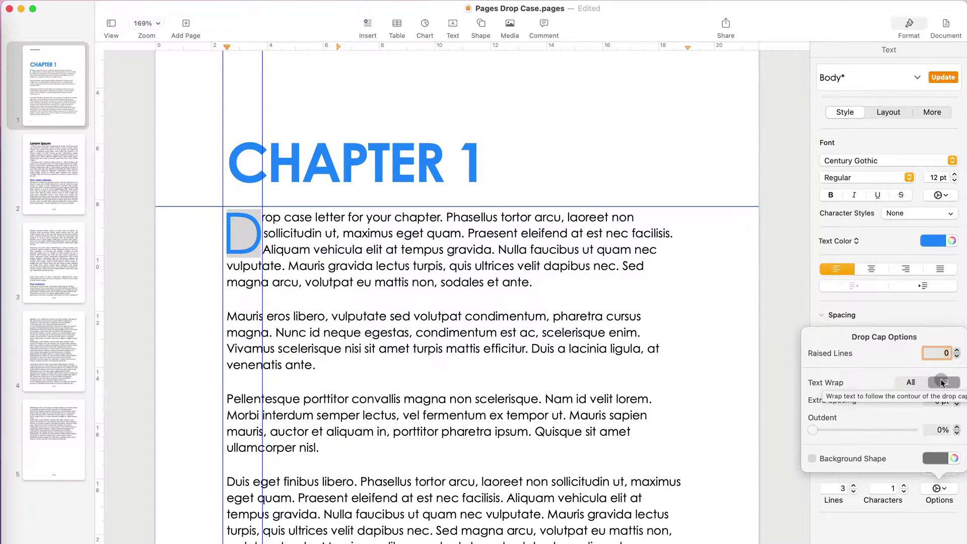
{"action": "left_click", "coordinate": [914, 381]}
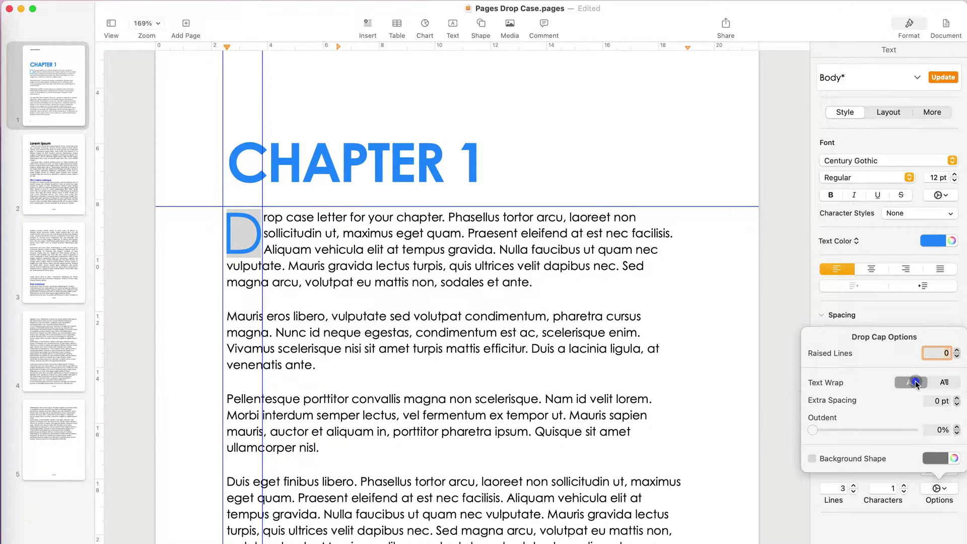
Set the drop cap's extra spacing to 1 pt after trying 7 pt, and return outdent to 0%
{"action": "left_click", "coordinate": [957, 398]}
{"action": "left_click", "coordinate": [957, 397]}
{"action": "left_click", "coordinate": [957, 397]}
{"action": "left_click", "coordinate": [956, 397]}
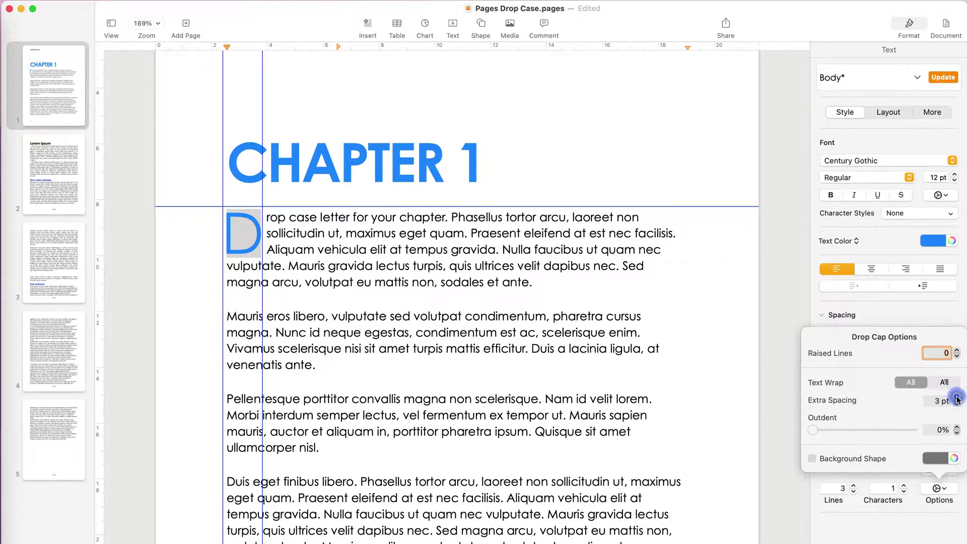
{"action": "left_click", "coordinate": [956, 397]}
{"action": "left_click", "coordinate": [957, 397]}
{"action": "left_click", "coordinate": [957, 397]}
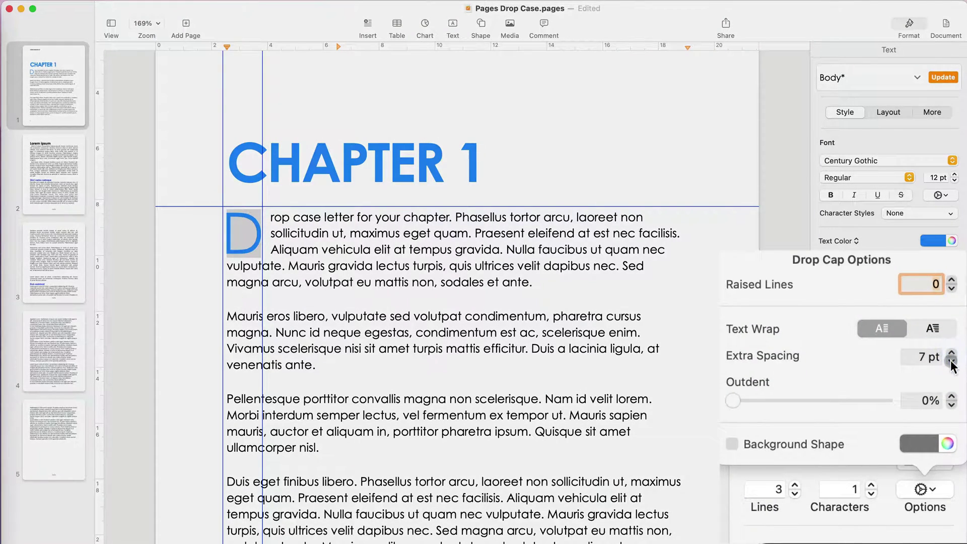
{"action": "left_click", "coordinate": [951, 363]}
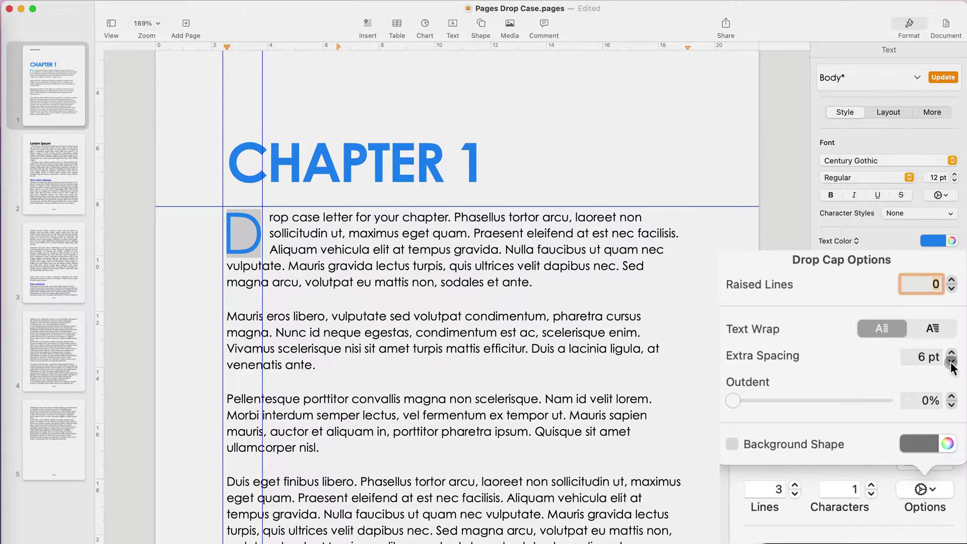
{"action": "left_click", "coordinate": [951, 363]}
{"action": "left_click", "coordinate": [952, 363]}
{"action": "left_click", "coordinate": [951, 362]}
{"action": "left_click", "coordinate": [951, 363]}
{"action": "left_click", "coordinate": [951, 363]}
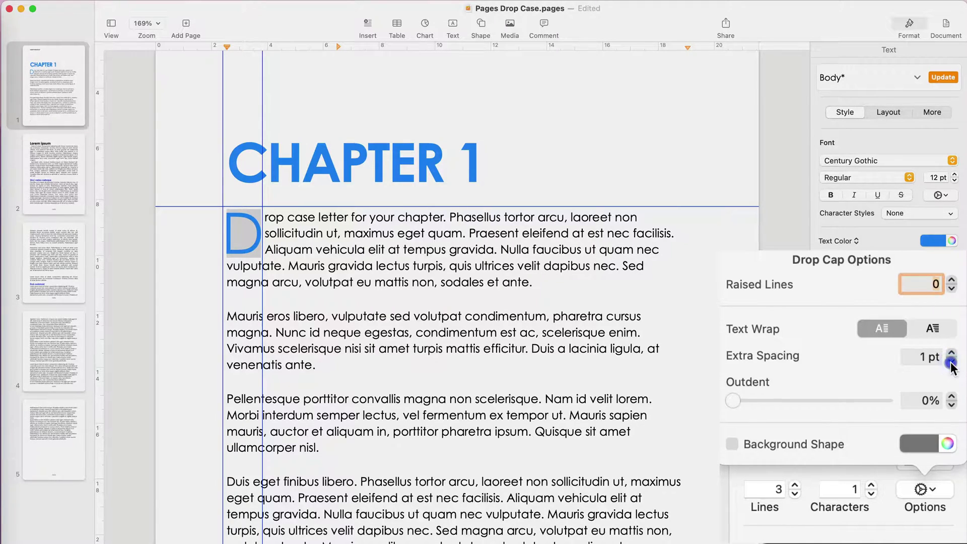
{"action": "left_click_drag", "start_coordinate": [727, 401], "coordinate": [806, 427]}
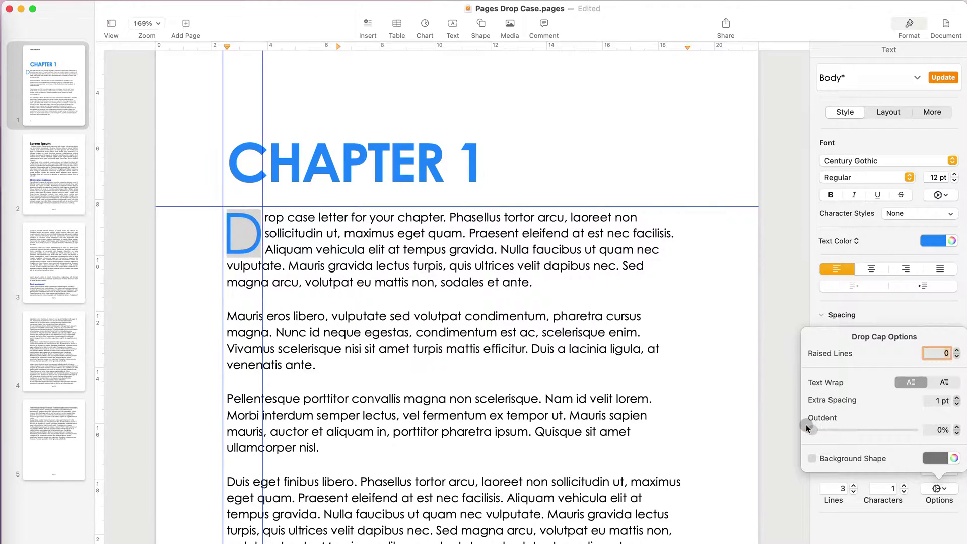
Add a background shape with a 2 pt solid black border and scale the D to 97%
{"action": "left_click", "coordinate": [812, 459]}
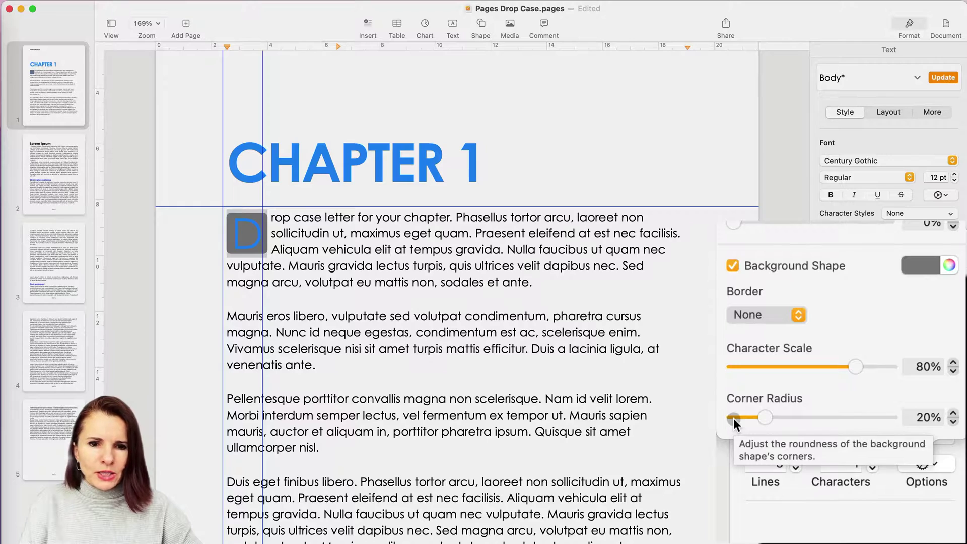
{"action": "left_click", "coordinate": [800, 313]}
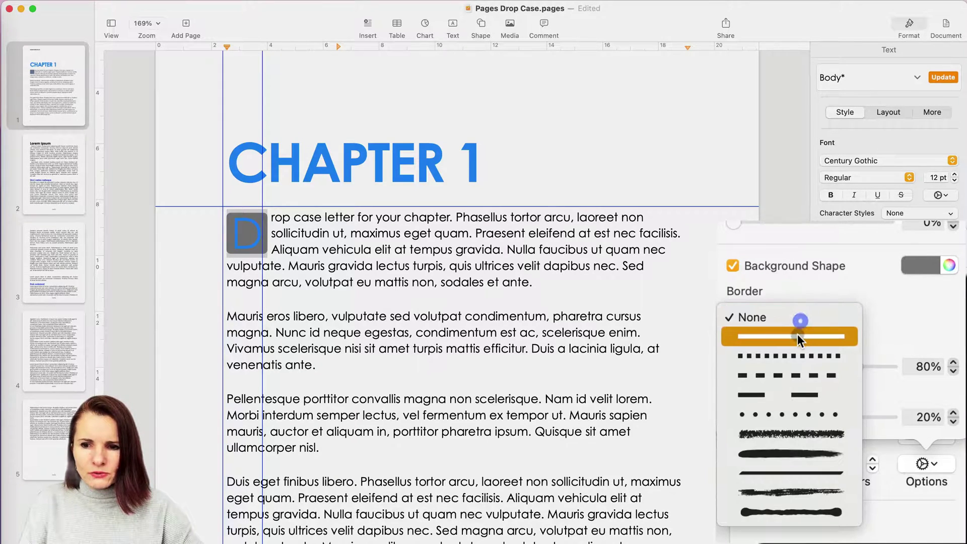
{"action": "left_click", "coordinate": [797, 334]}
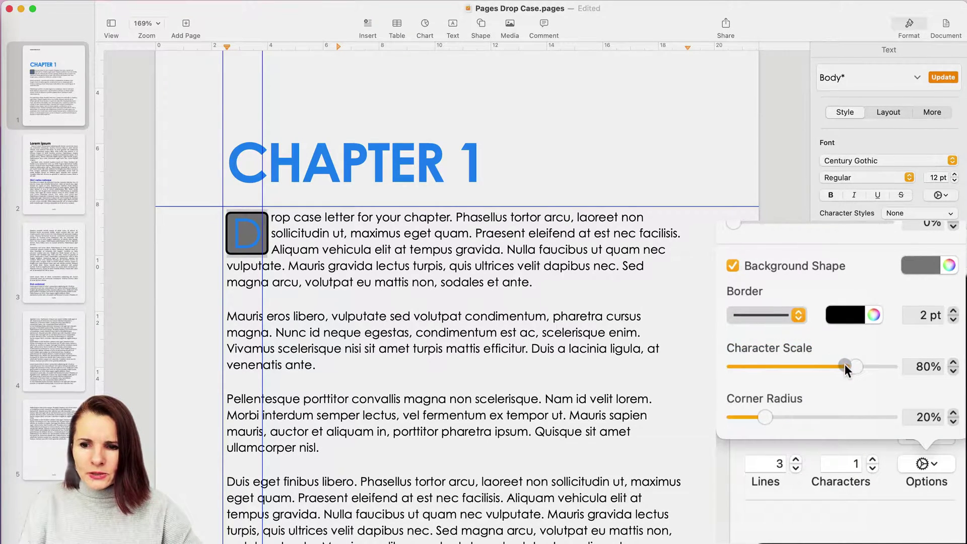
{"action": "mouse_move", "coordinate": [846, 365]}
{"action": "left_mouse_down"}
{"action": "mouse_move", "coordinate": [813, 365]}
{"action": "mouse_move", "coordinate": [827, 365]}
{"action": "left_mouse_up"}
{"action": "left_click_drag", "start_coordinate": [877, 368], "coordinate": [884, 368]}
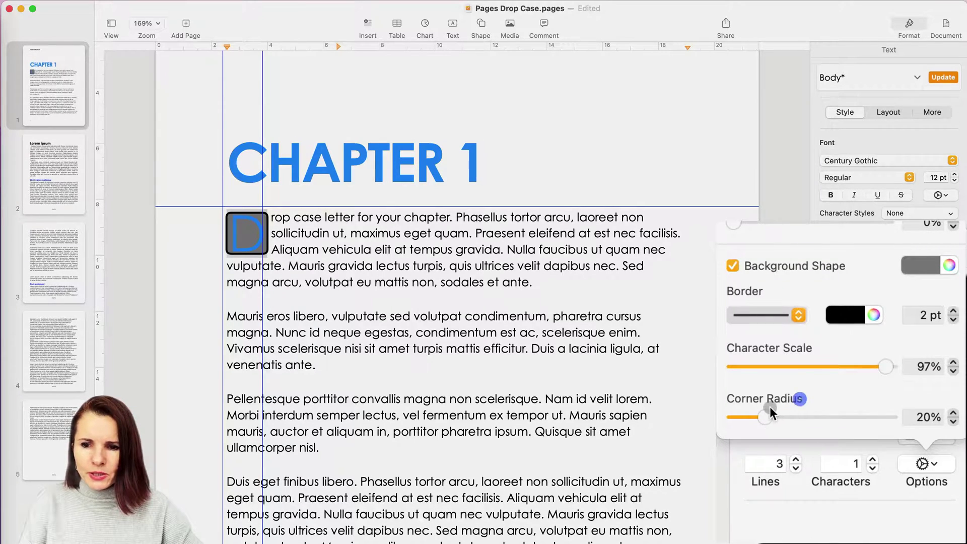
Fill the drop cap's box Yellow and round its corners to 32%, then uncheck the background
{"action": "left_click", "coordinate": [949, 265]}
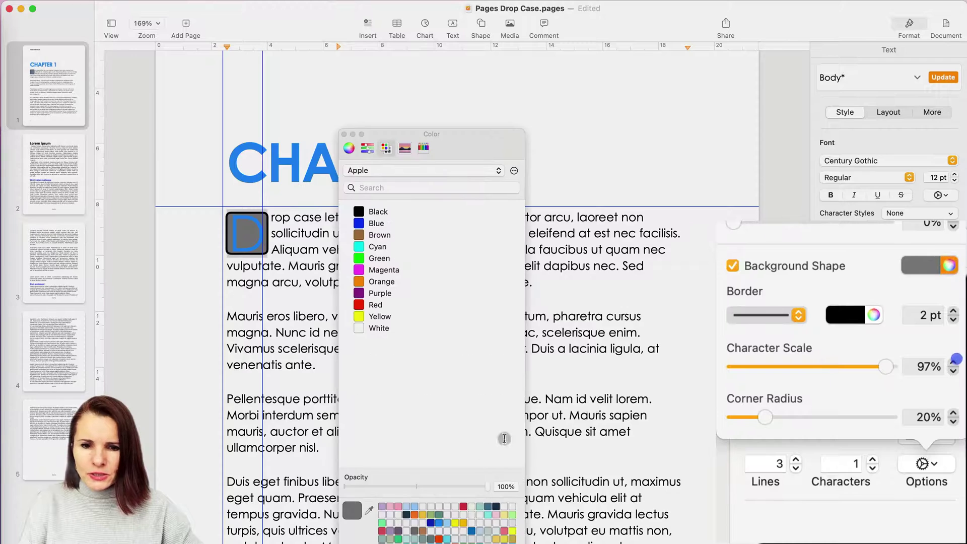
{"action": "left_click", "coordinate": [364, 317]}
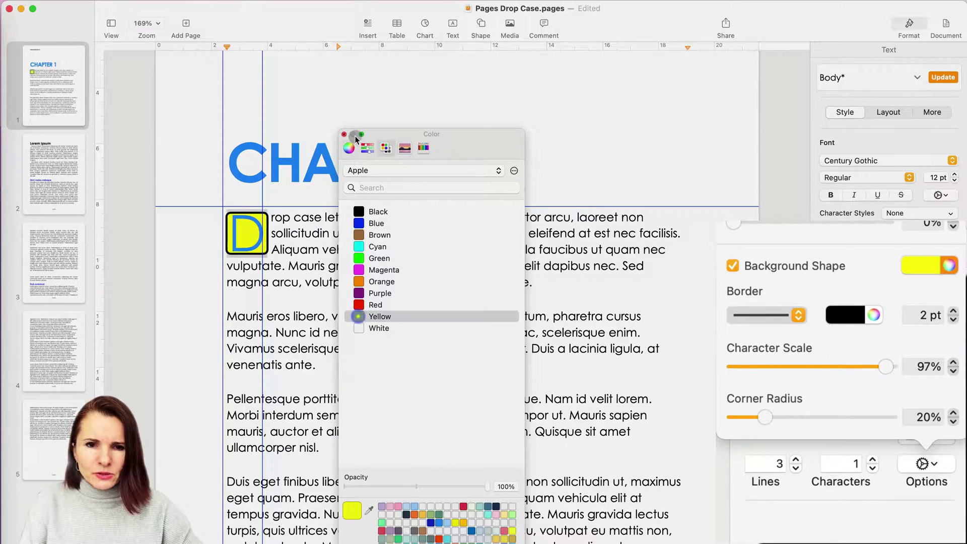
{"action": "left_click", "coordinate": [343, 134]}
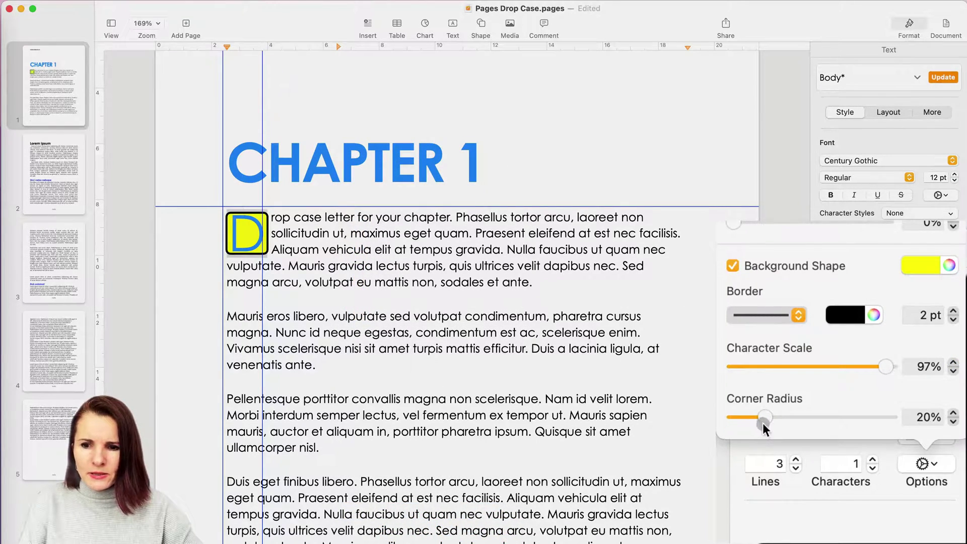
{"action": "mouse_move", "coordinate": [764, 417]}
{"action": "left_mouse_down"}
{"action": "mouse_move", "coordinate": [913, 409]}
{"action": "mouse_move", "coordinate": [724, 413]}
{"action": "mouse_move", "coordinate": [780, 415]}
{"action": "left_mouse_up"}
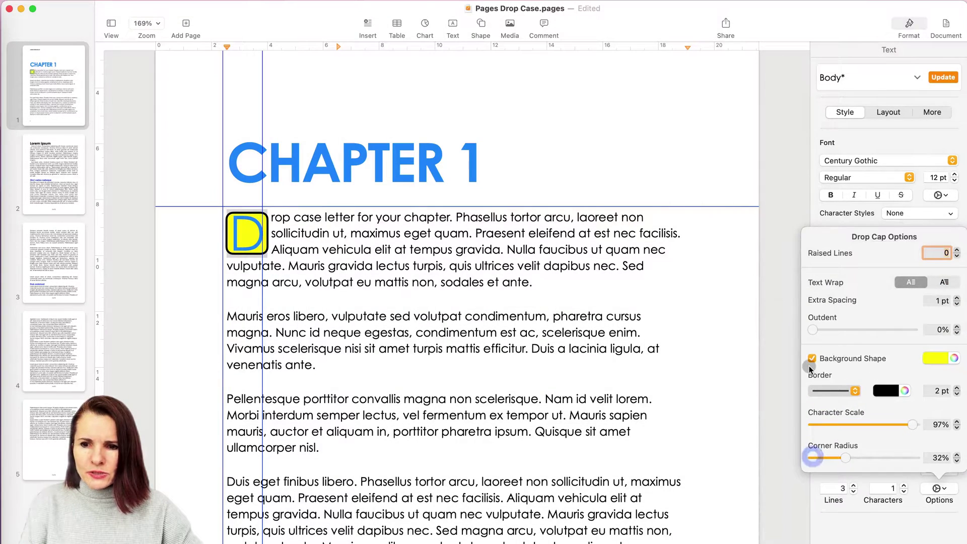
{"action": "left_click", "coordinate": [810, 359]}
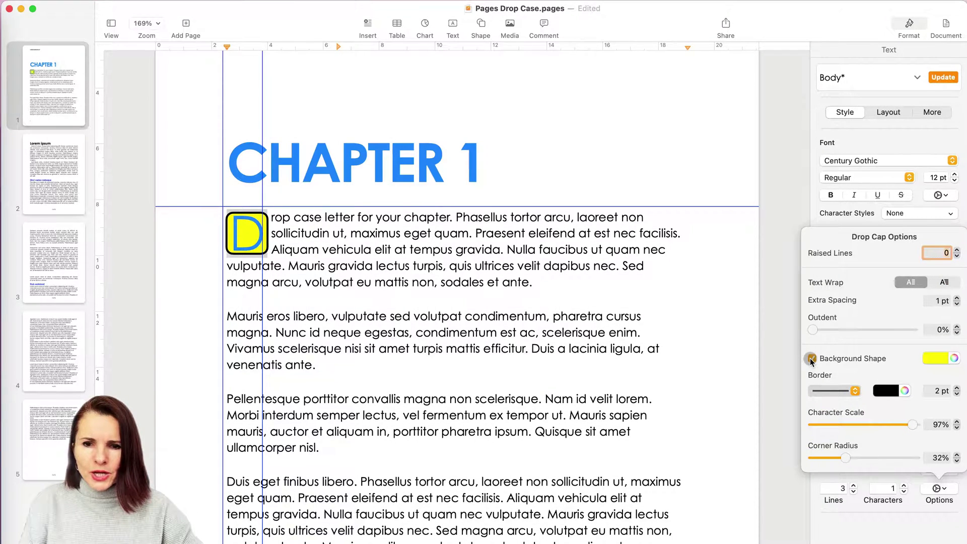
Uncheck Background Shape so the D is a plain blue drop cap, and dismiss the options
{"action": "left_click", "coordinate": [811, 359]}
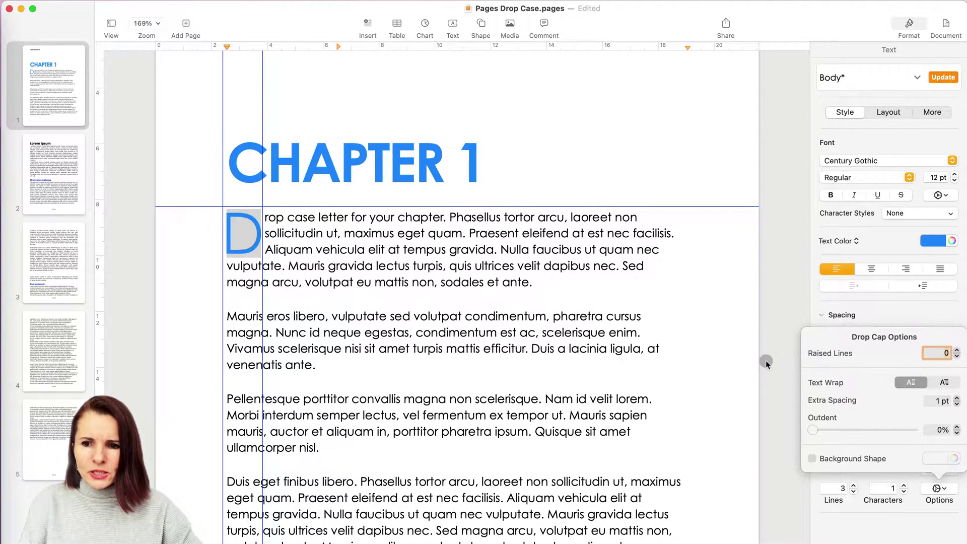
{"action": "left_click", "coordinate": [901, 316]}
{"action": "left_click", "coordinate": [892, 469]}
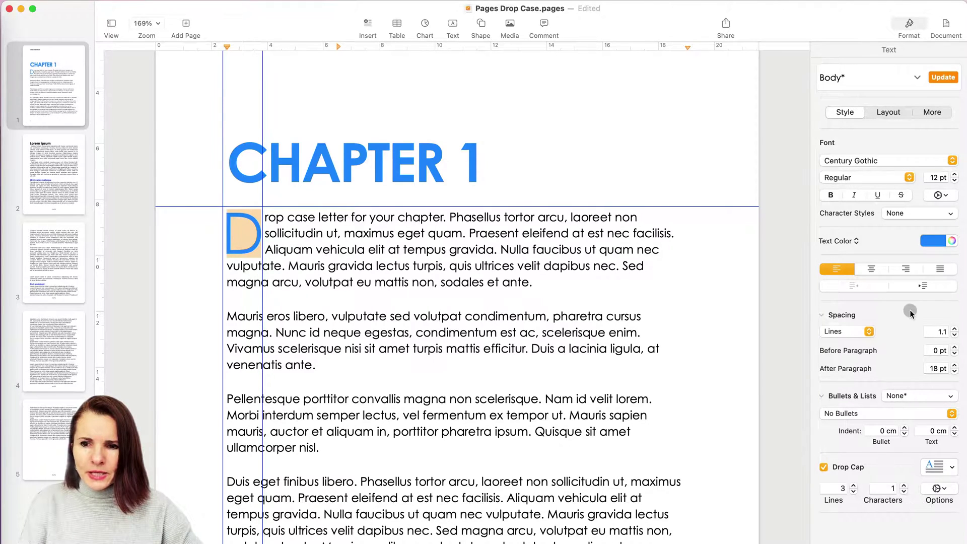
In Layout, step the First indent to 0.5 cm and 1 cm, then reset it to 0 cm
{"action": "left_click", "coordinate": [880, 112]}
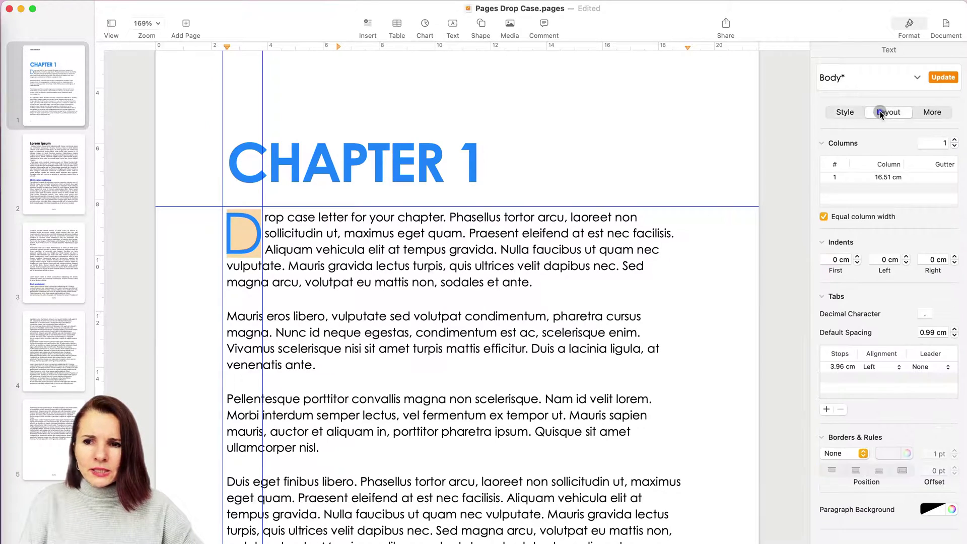
{"action": "left_click", "coordinate": [856, 256]}
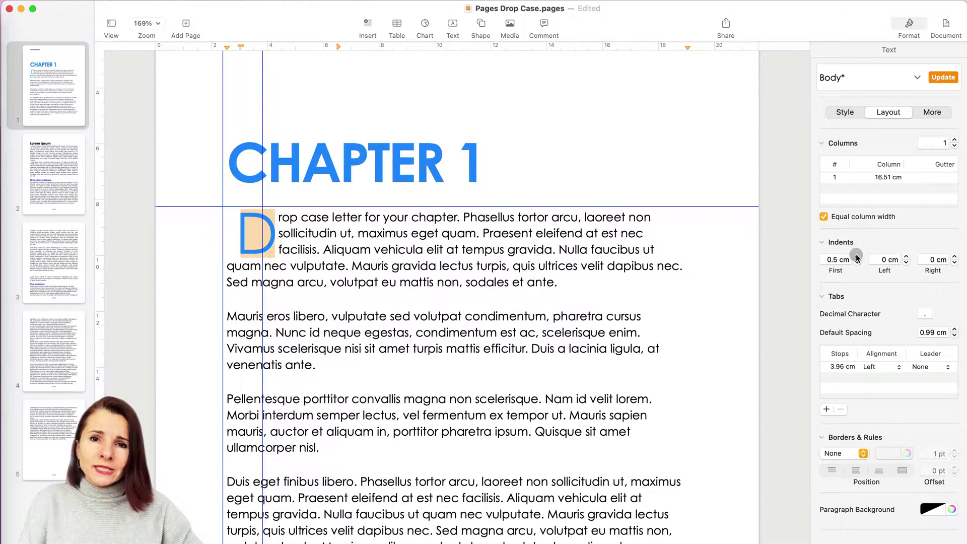
{"action": "left_click", "coordinate": [857, 257]}
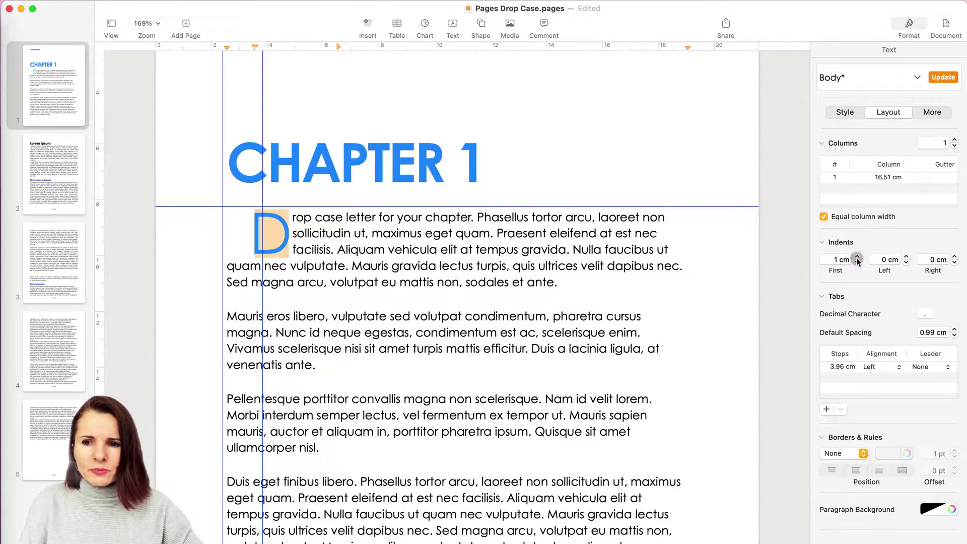
{"action": "left_click", "coordinate": [857, 262]}
{"action": "left_click", "coordinate": [857, 263]}
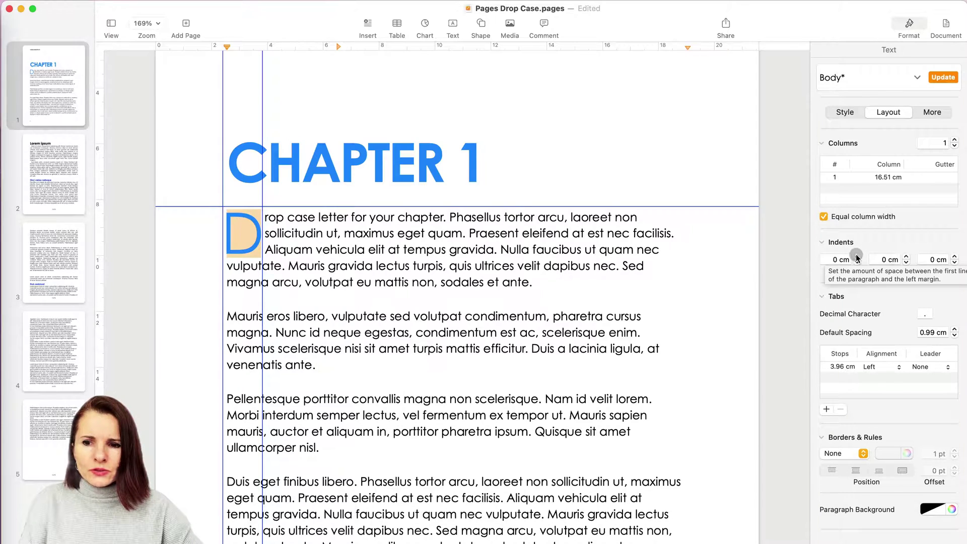
Finish resetting the paragraph's first-line indent before adding the M and P drop caps
{"action": "left_click", "coordinate": [857, 258]}
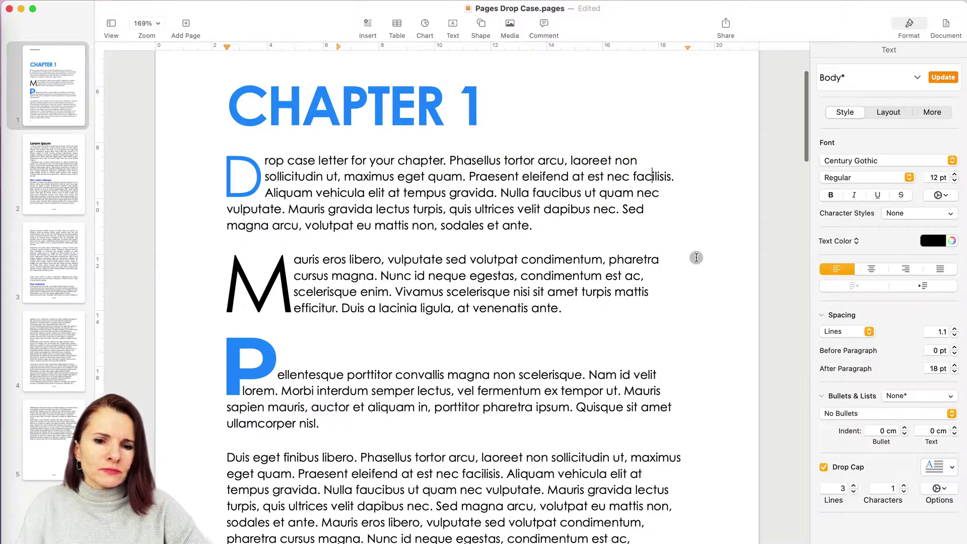